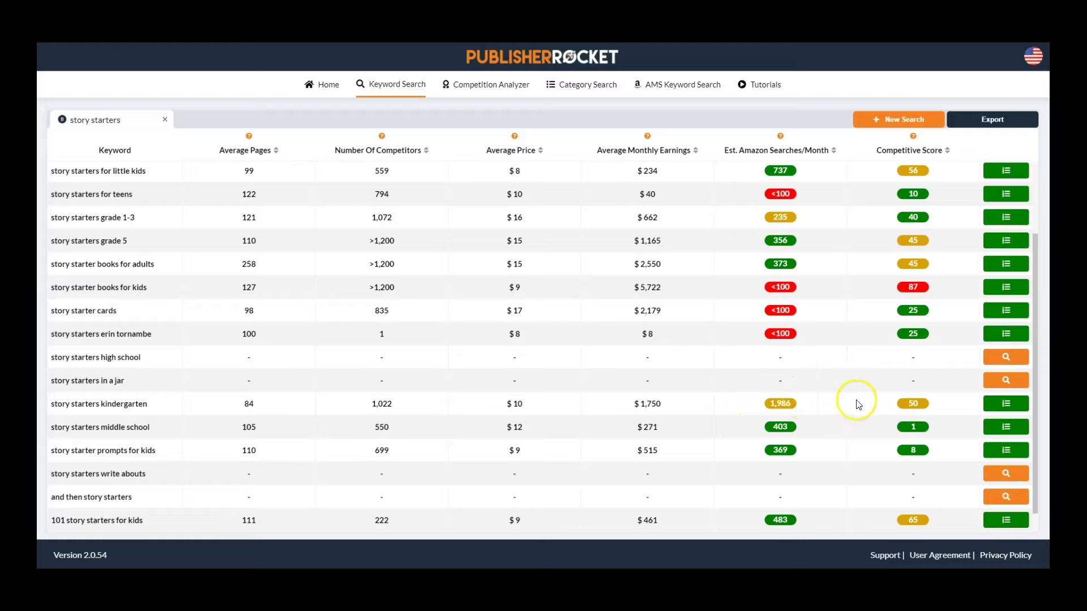
# Step: Open the competition analysis for the keyword "story starters kindergarten" and review the competing books' prices, ranks and sales
pyautogui.click(1007, 405)
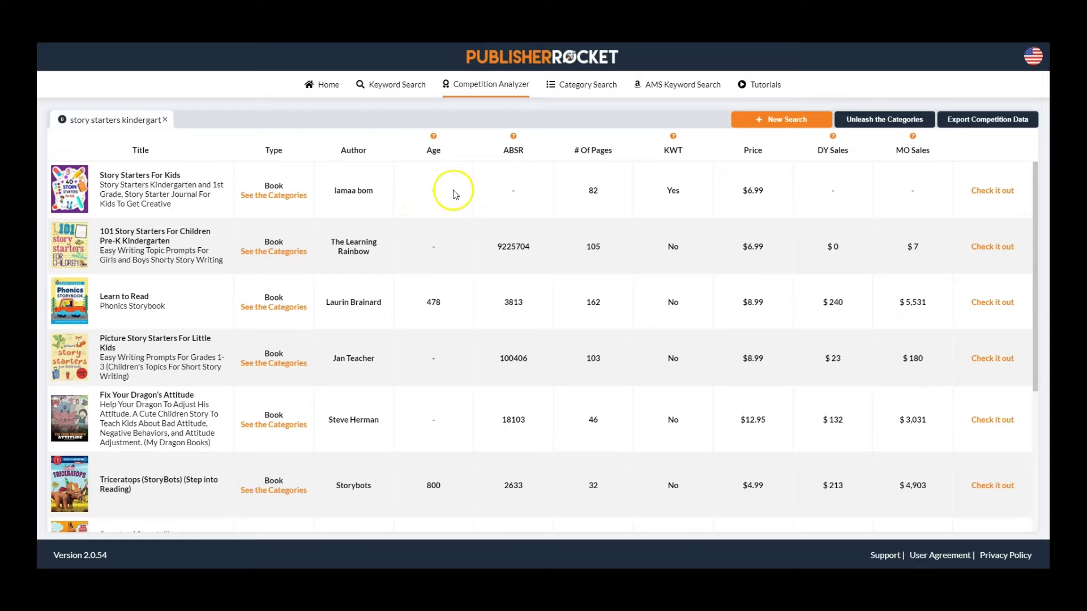
pyautogui.scroll(-1, 509, 177)
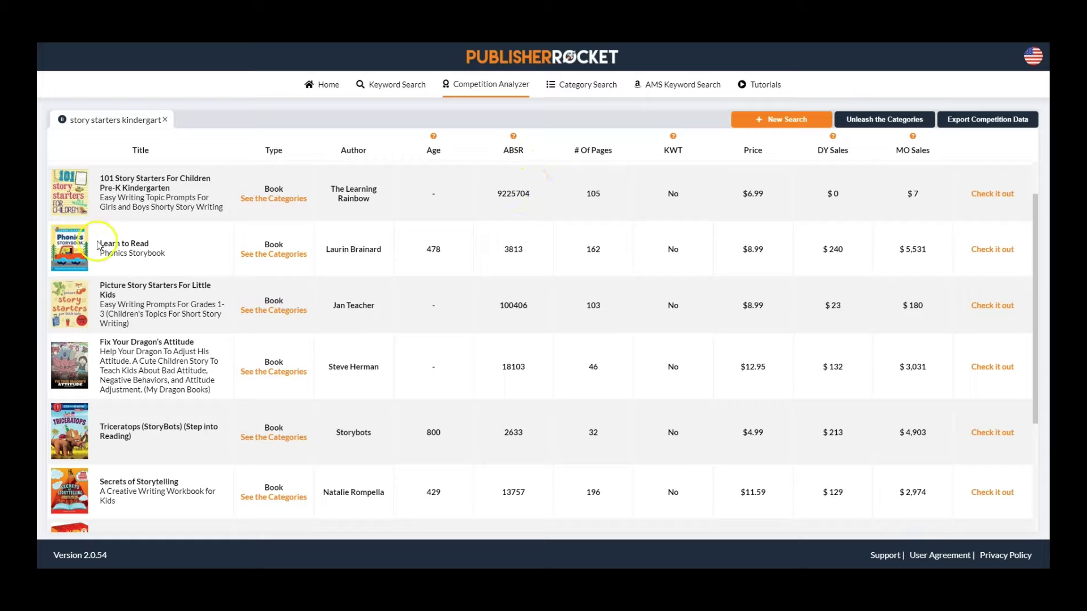
pyautogui.moveTo(106, 262)
pyautogui.scroll(-2, 929, 280)
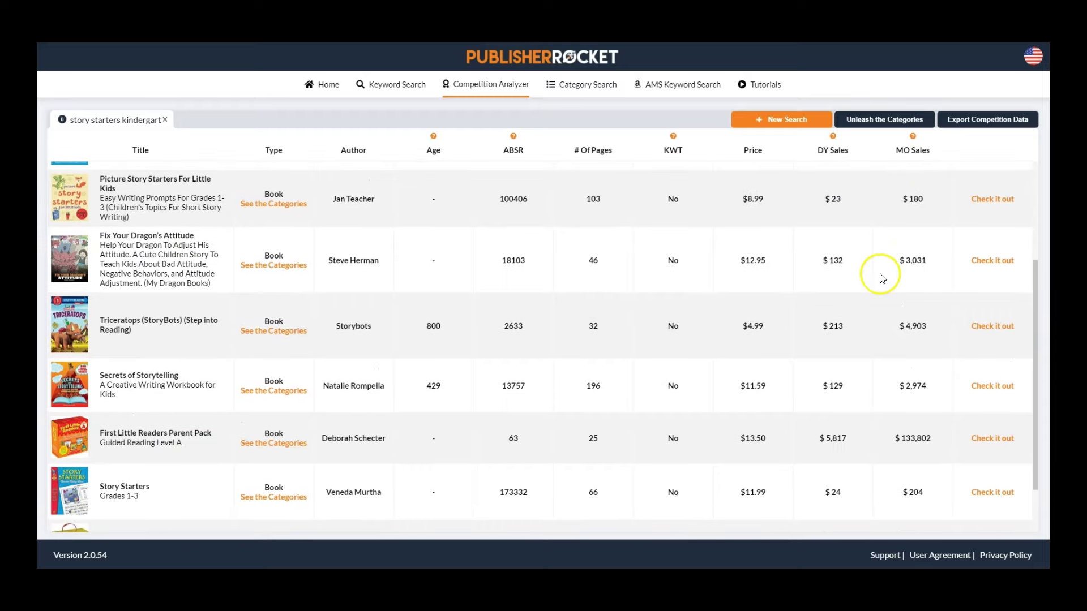
pyautogui.scroll(-1, 877, 275)
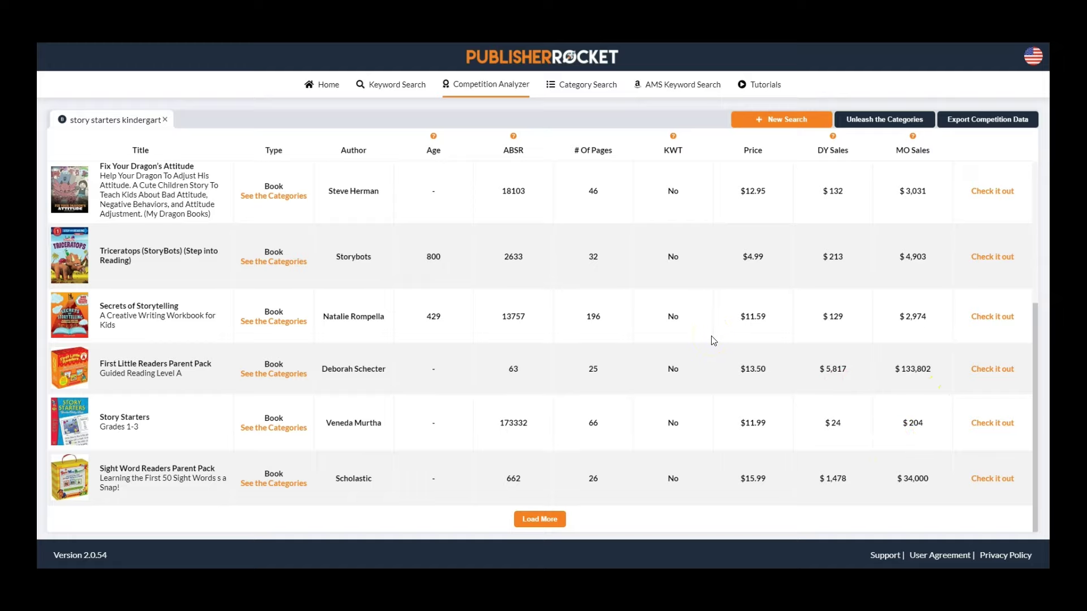
pyautogui.scroll(5, 712, 342)
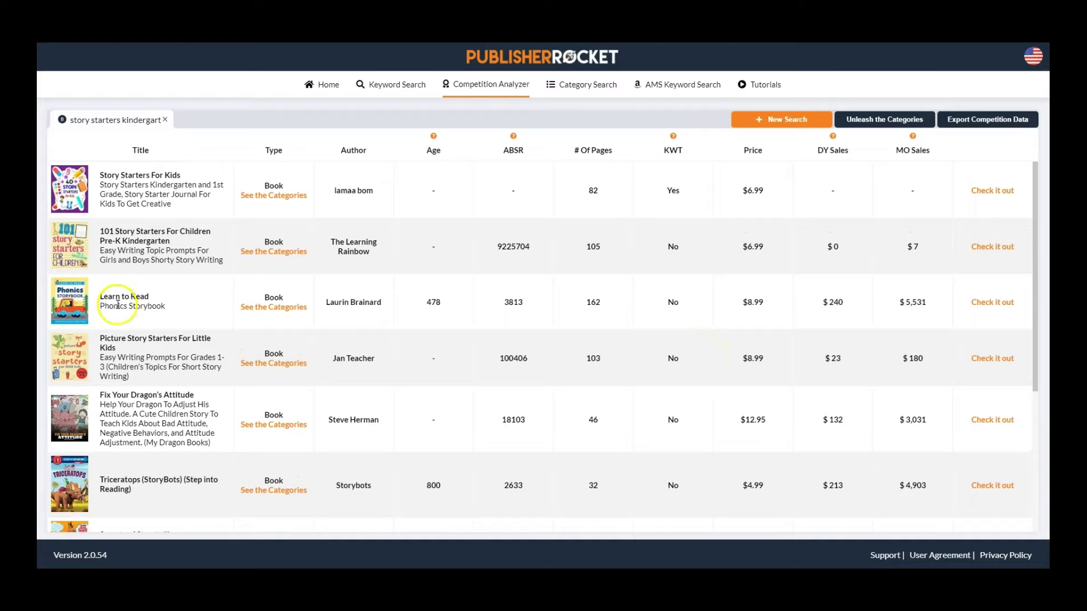
# Step: Check the category listing of the Learn to Read phonics storybook, highlight the Chapter Books & Readers > Beginner Readers category, and close the listing
pyautogui.click(278, 309)
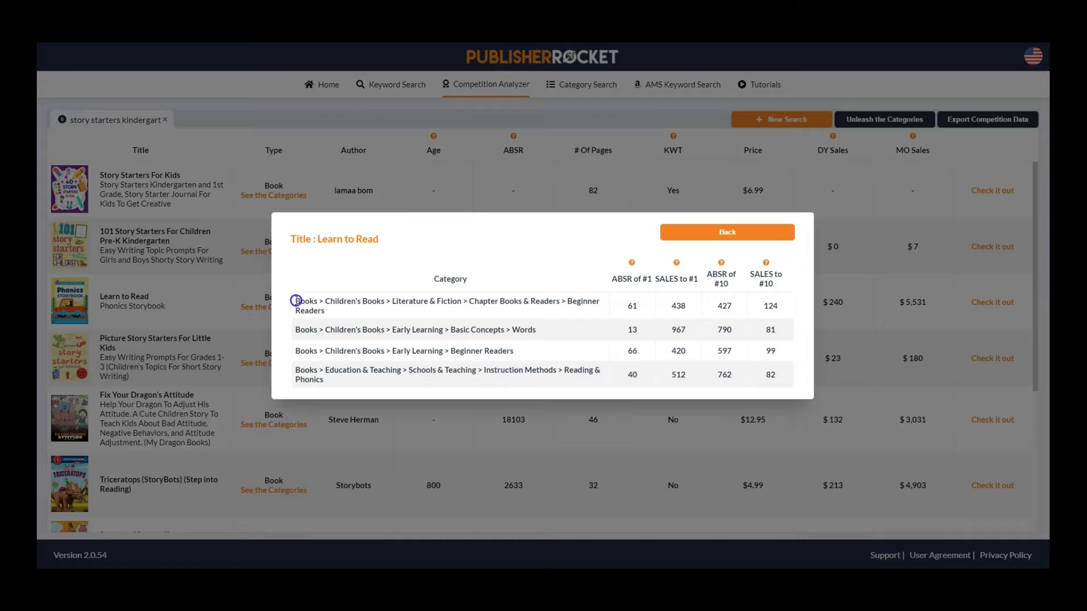
pyautogui.tripleClick(331, 308)
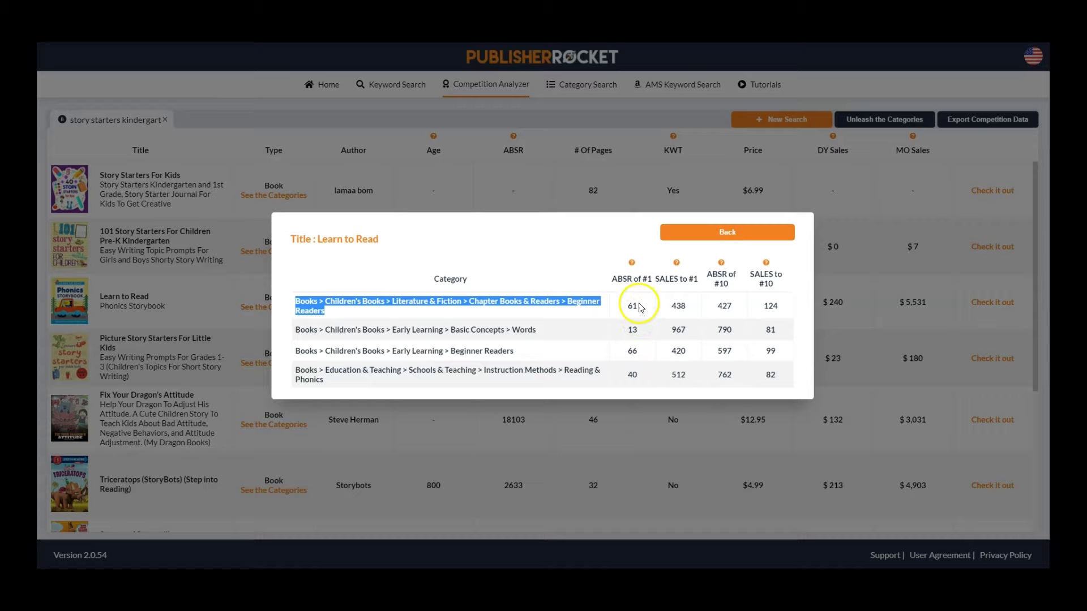
pyautogui.click(730, 232)
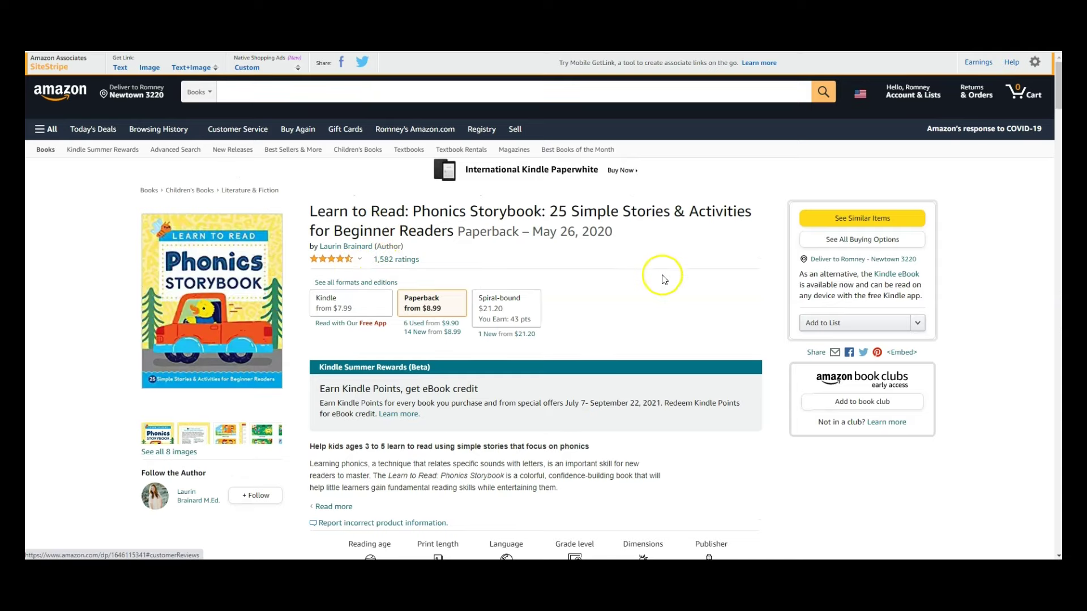
# Step: Switch to the Amazon page for Learn to Read: Phonics Storybook and examine its description, publisher content, editorial reviews and best-seller ranks
pyautogui.scroll(-2, 548, 226)
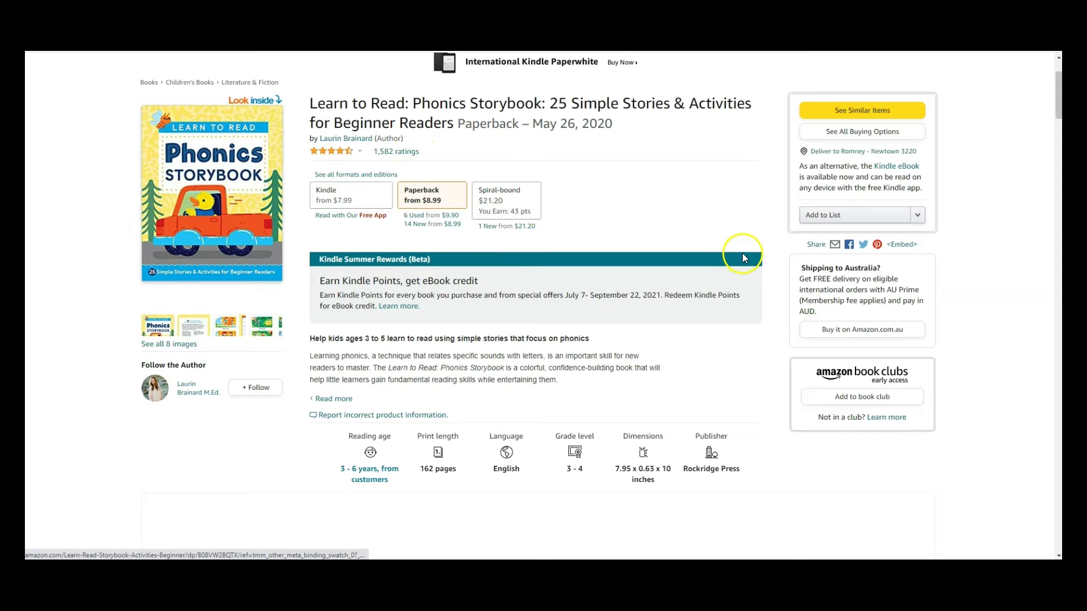
pyautogui.scroll(-3, 644, 309)
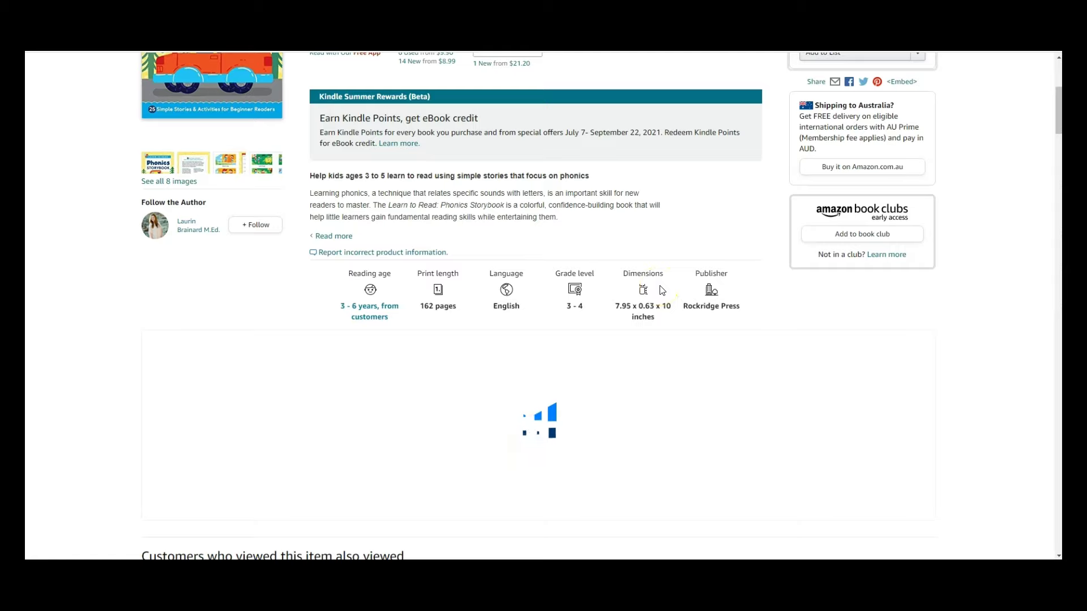
pyautogui.click(805, 272)
pyautogui.scroll(-14, 707, 269)
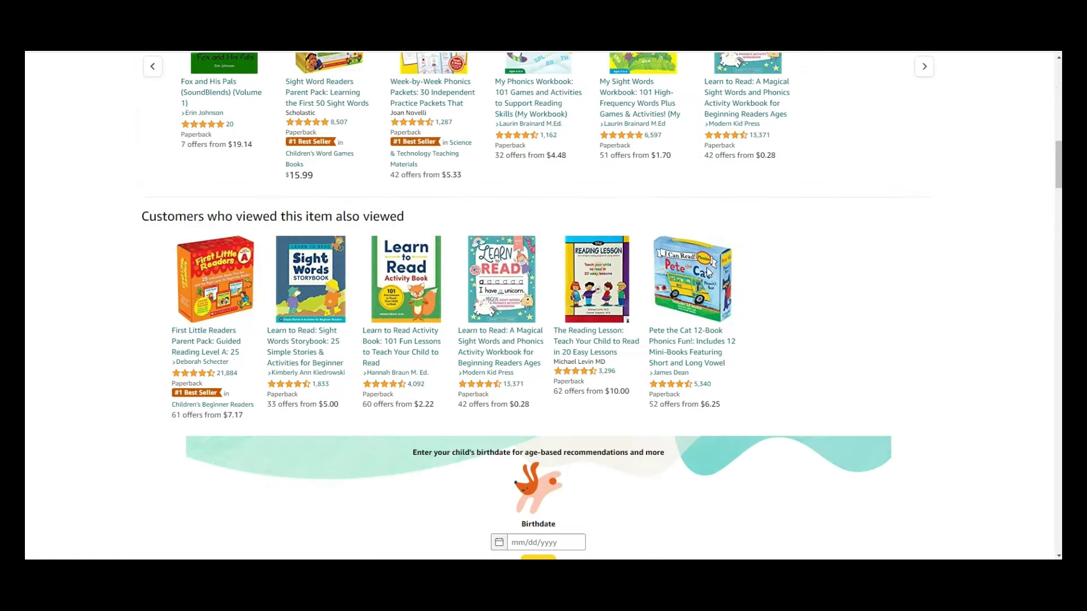
pyautogui.scroll(-4, 709, 271)
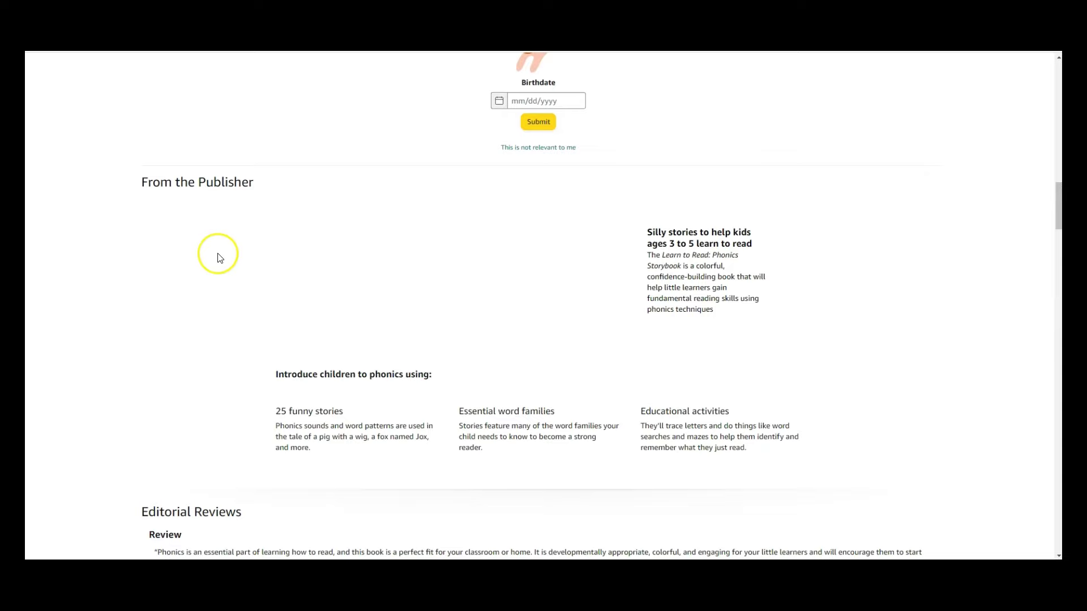
pyautogui.scroll(-1, 903, 306)
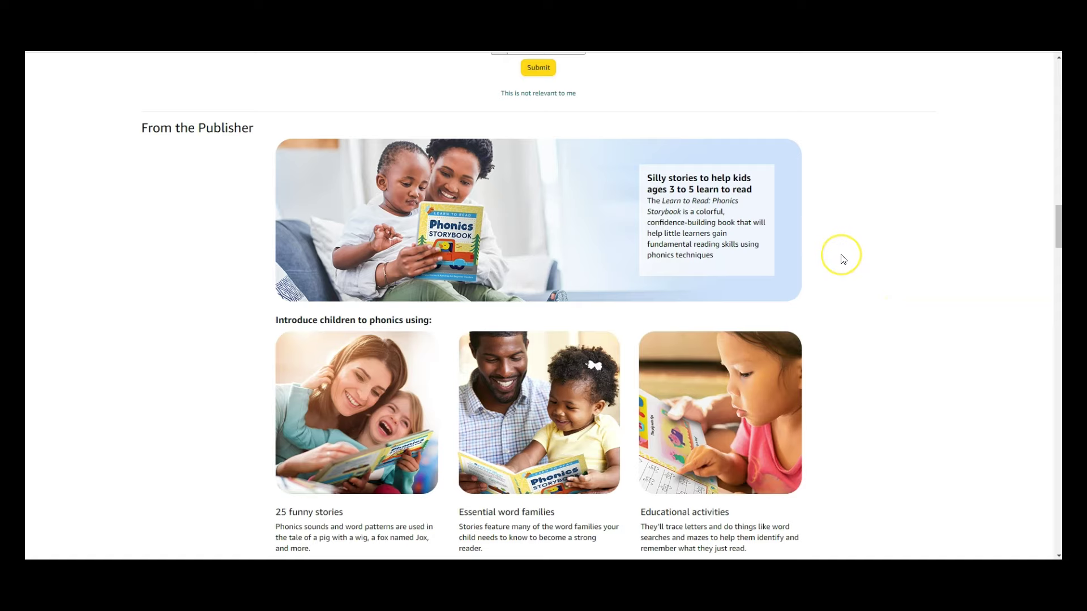
pyautogui.scroll(-4, 843, 259)
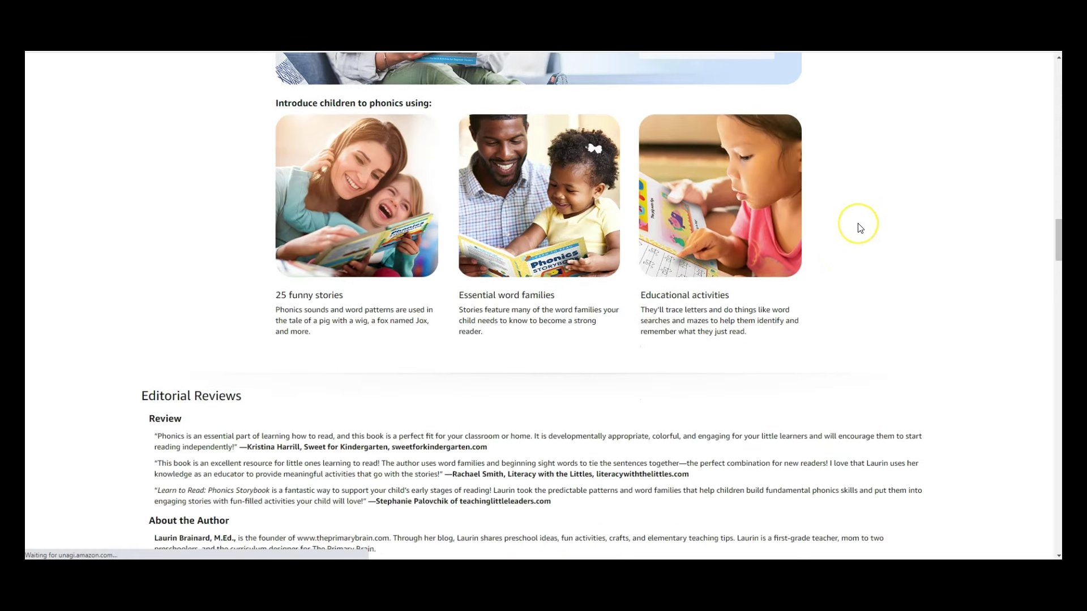
pyautogui.scroll(-5, 857, 226)
pyautogui.scroll(-8, 861, 227)
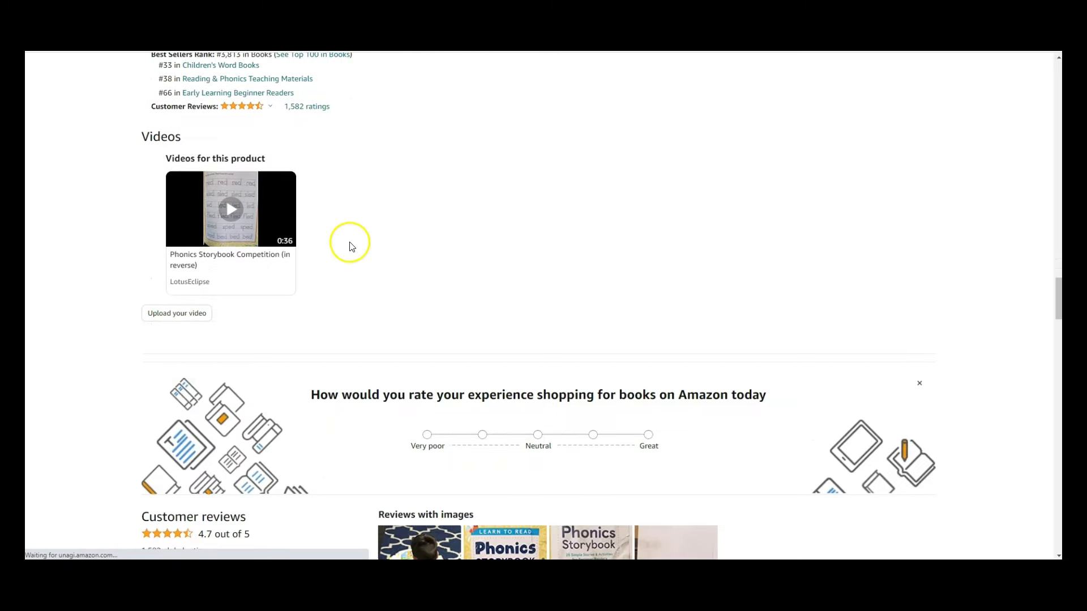
pyautogui.scroll(-5, 808, 301)
pyautogui.scroll(20, 808, 302)
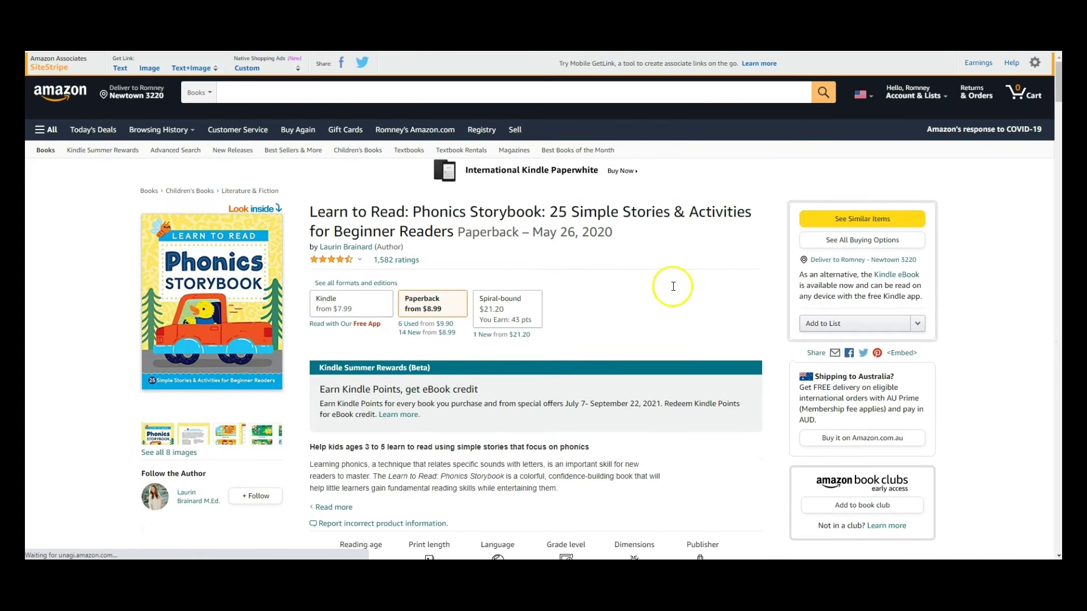
# Step: Open the book's Look Inside sample, examine its contents, story pages and activity pages through to the index, and close the preview
pyautogui.click(253, 228)
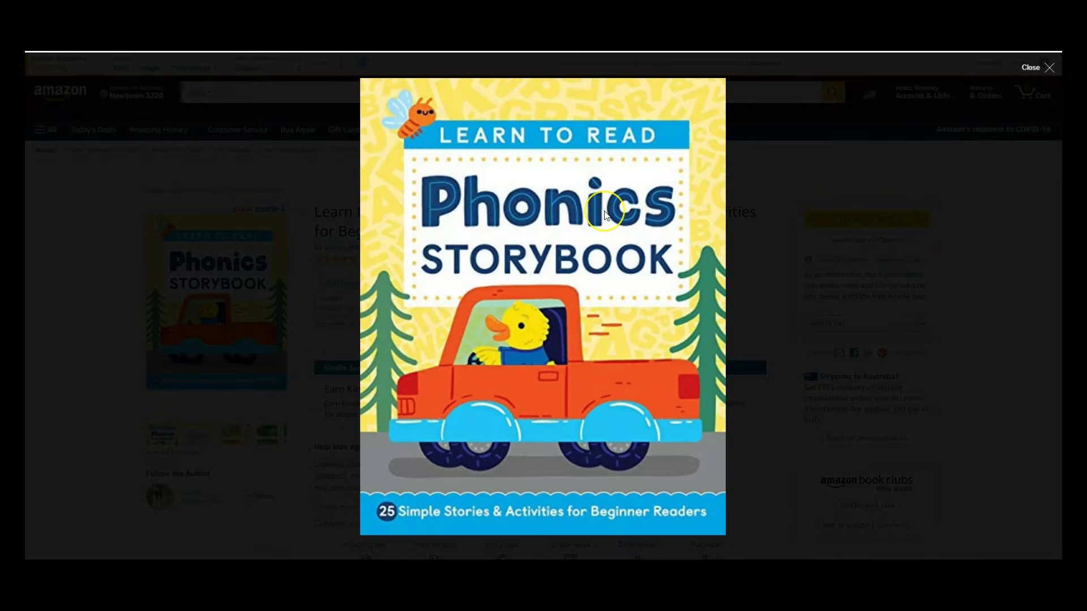
pyautogui.click(603, 266)
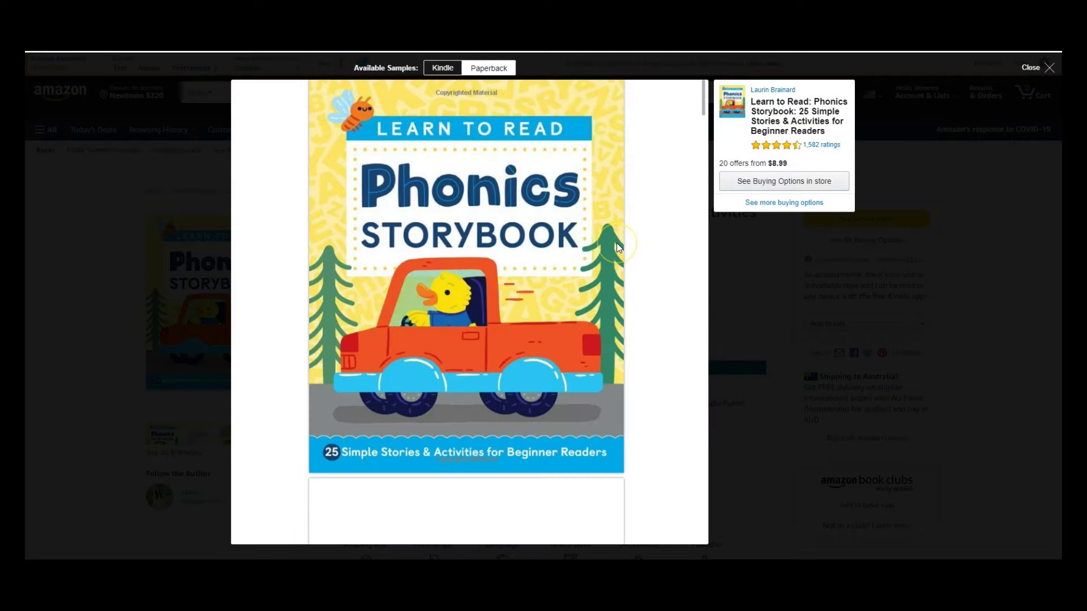
pyautogui.scroll(-3, 616, 243)
pyautogui.scroll(-3, 616, 242)
pyautogui.scroll(-5, 617, 243)
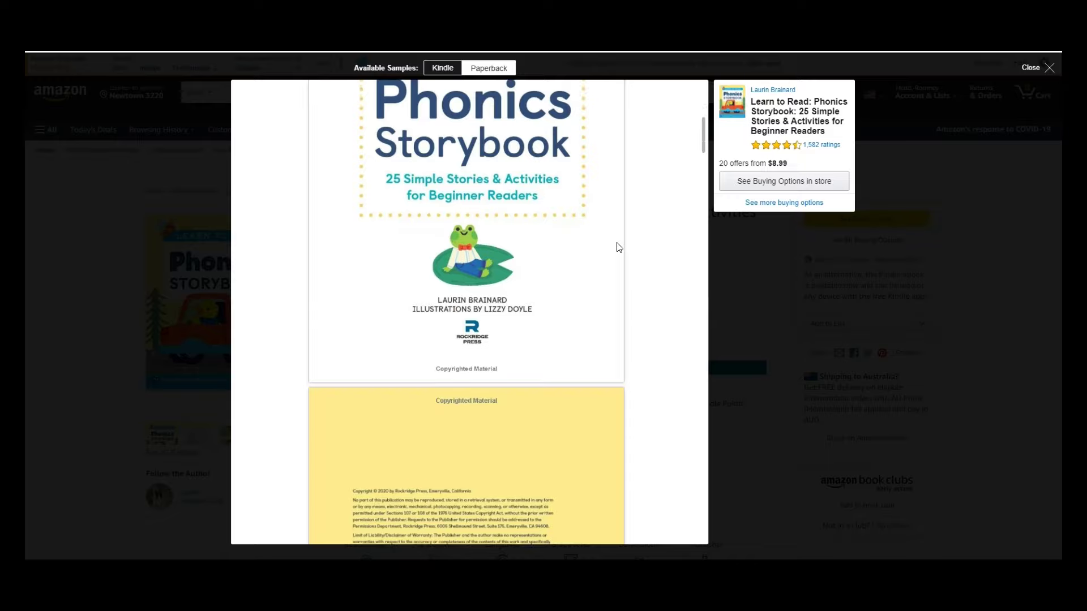
pyautogui.scroll(-10, 618, 243)
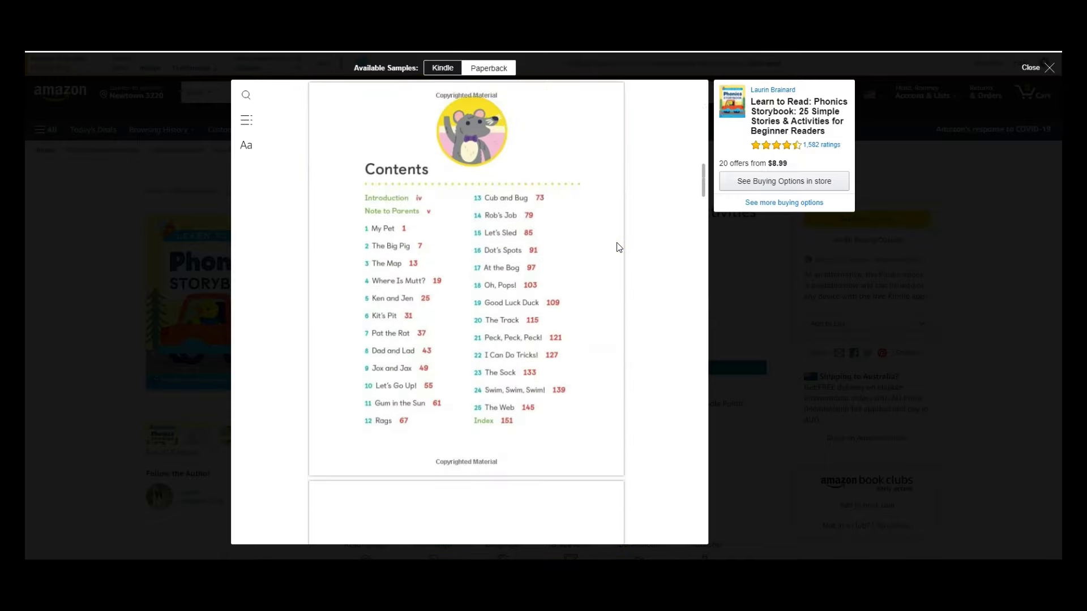
pyautogui.scroll(-2, 619, 247)
pyautogui.scroll(-8, 619, 248)
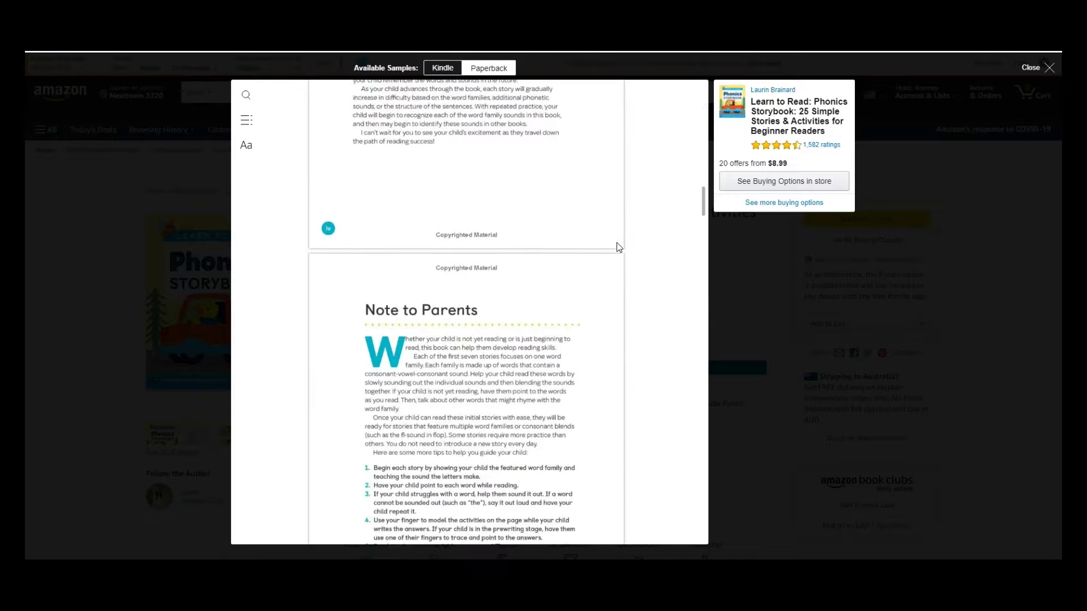
pyautogui.scroll(-10, 619, 248)
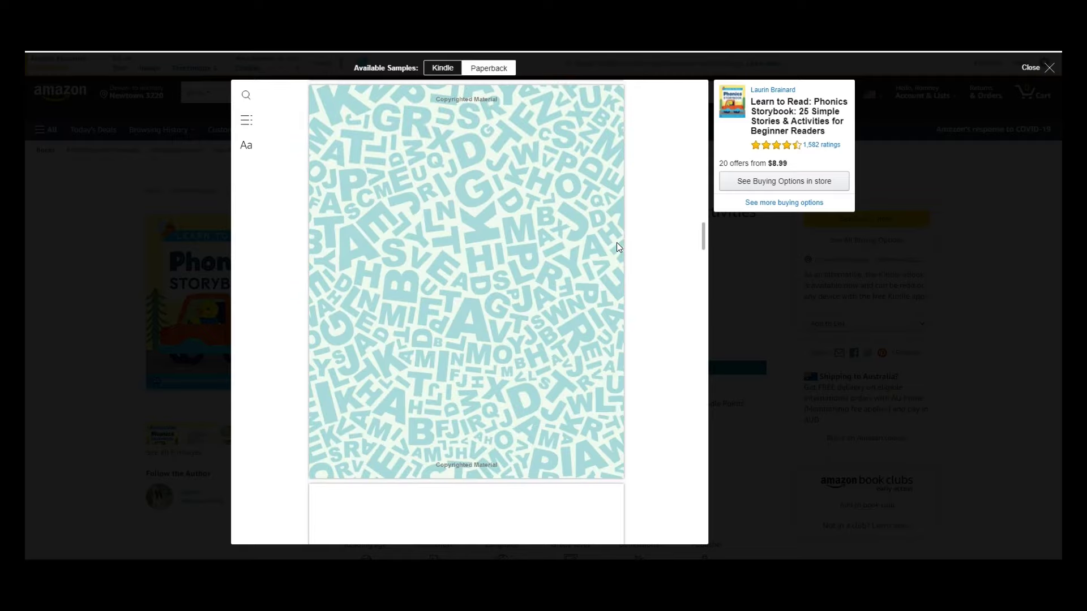
pyautogui.scroll(-7, 619, 248)
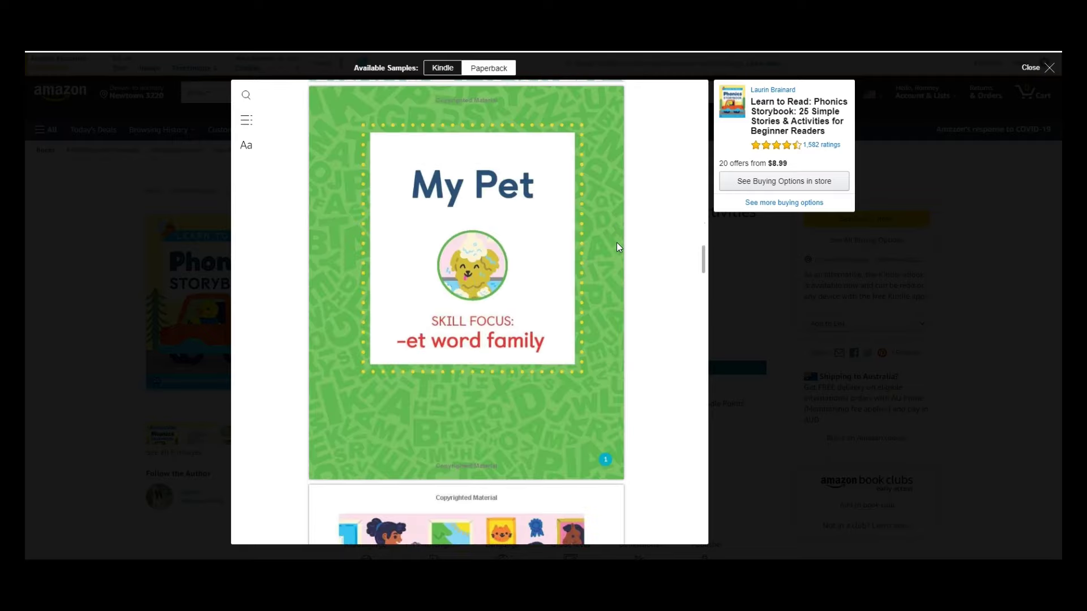
pyautogui.scroll(-2, 619, 248)
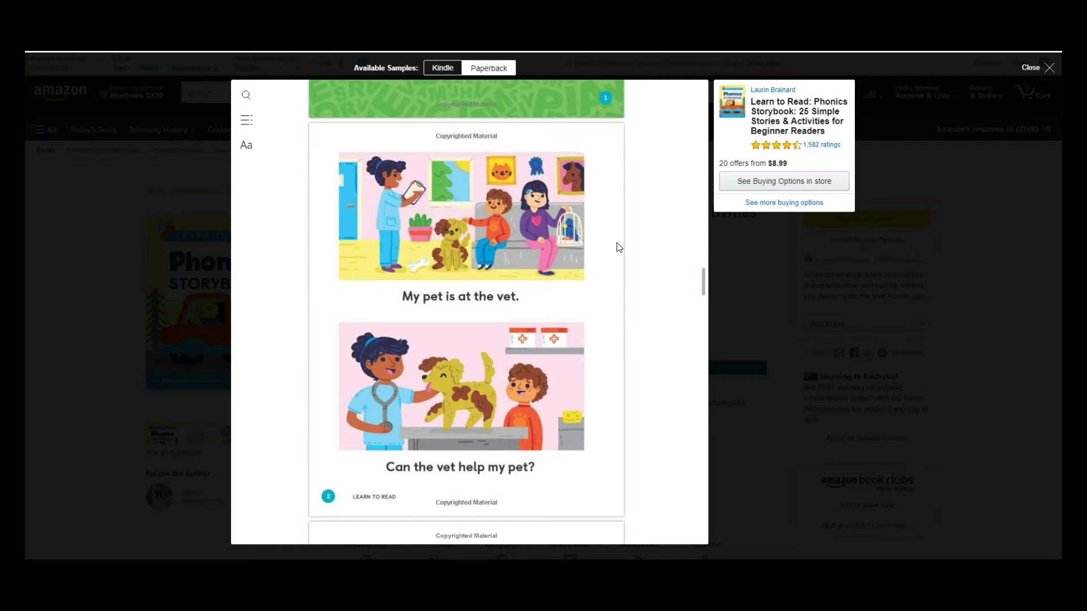
pyautogui.scroll(-8, 619, 247)
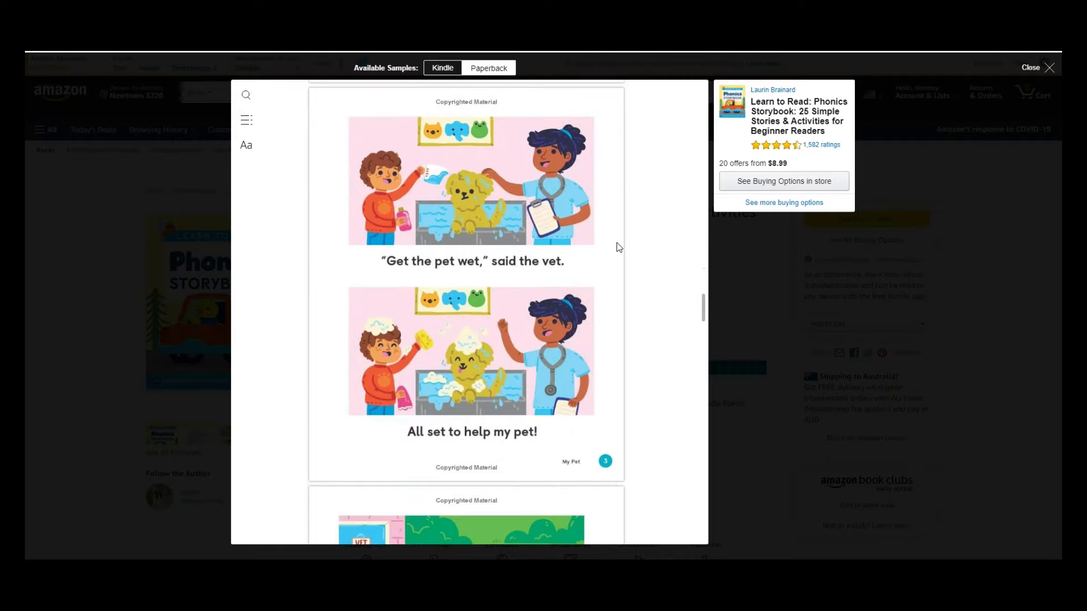
pyautogui.scroll(-12, 619, 248)
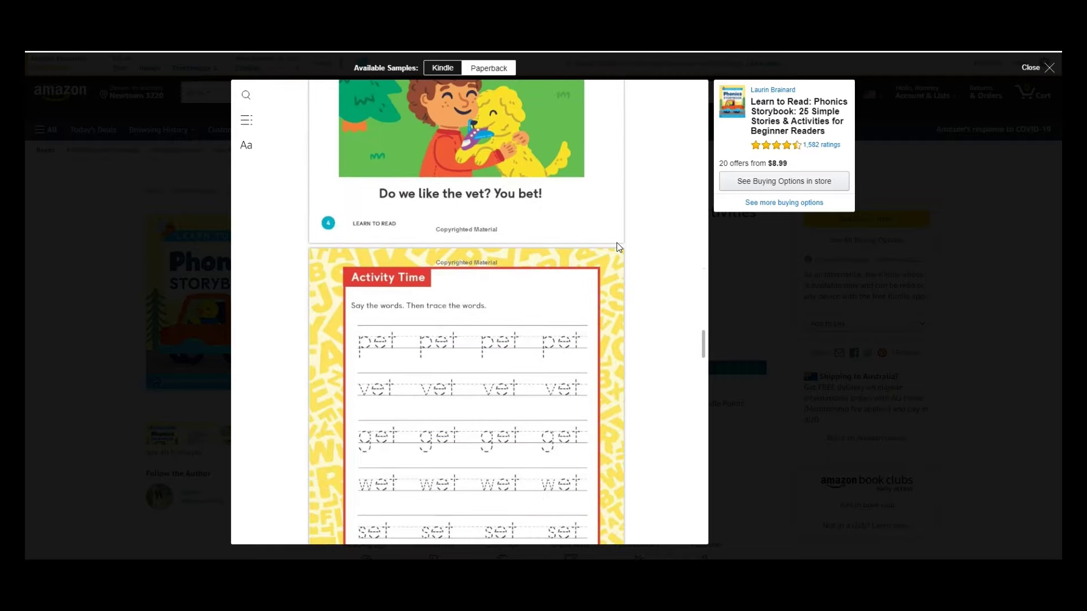
pyautogui.scroll(-12, 619, 248)
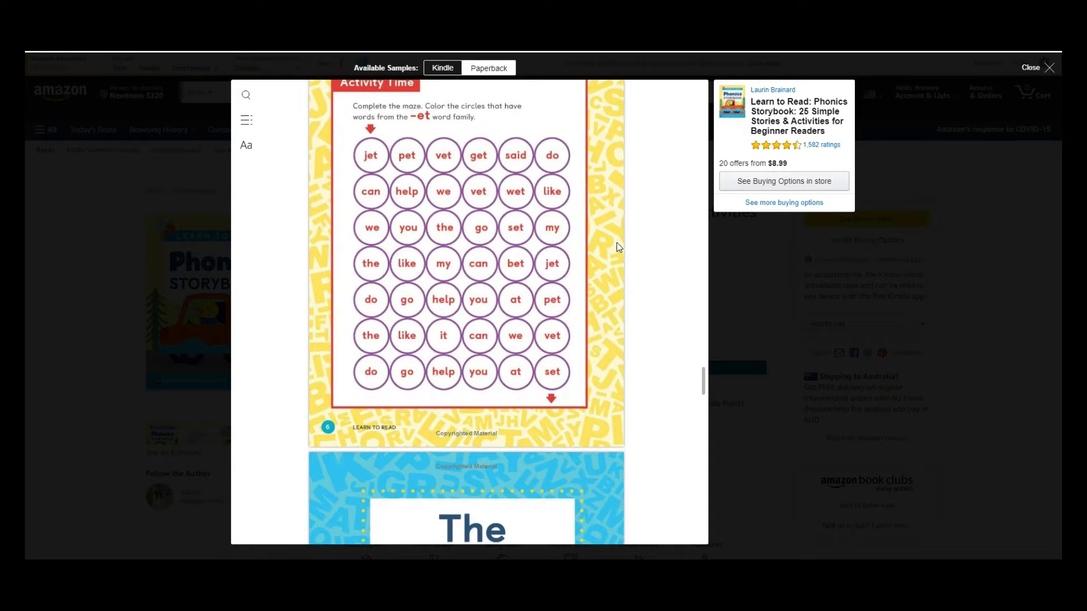
pyautogui.scroll(-14, 619, 248)
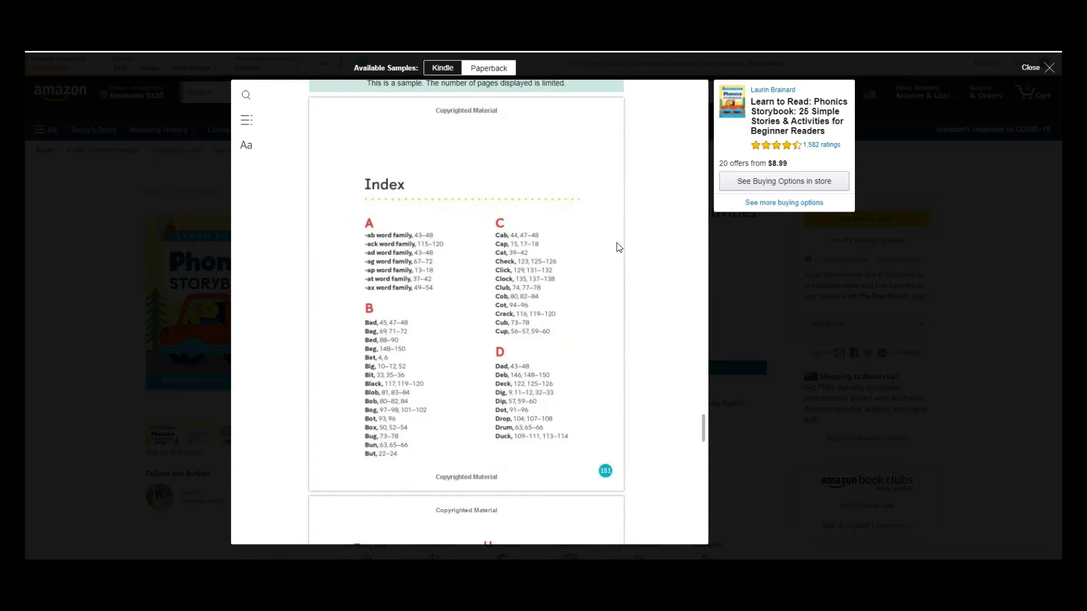
pyautogui.scroll(-10, 619, 248)
pyautogui.scroll(20, 619, 247)
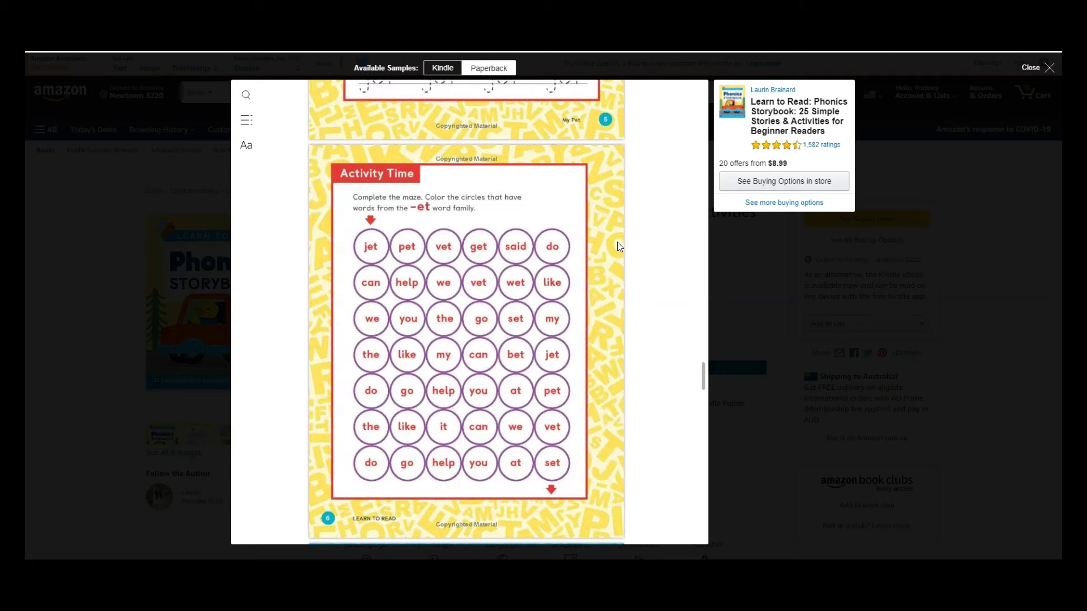
pyautogui.click(1051, 69)
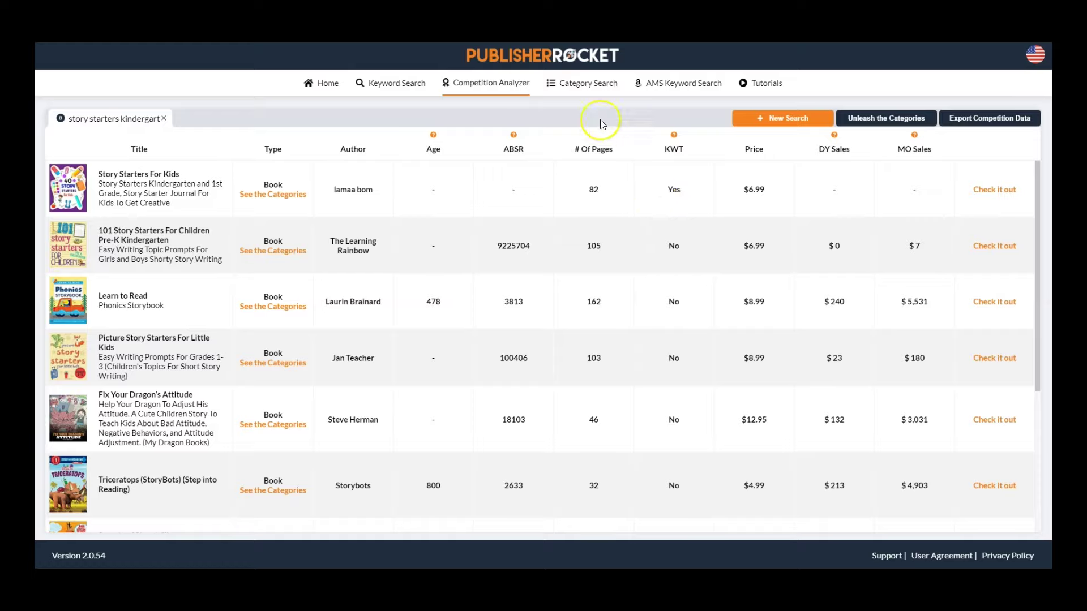
# Step: Return to Publisher Rocket's keyword search and run a new Book search for "story starters elementary"
pyautogui.click(390, 83)
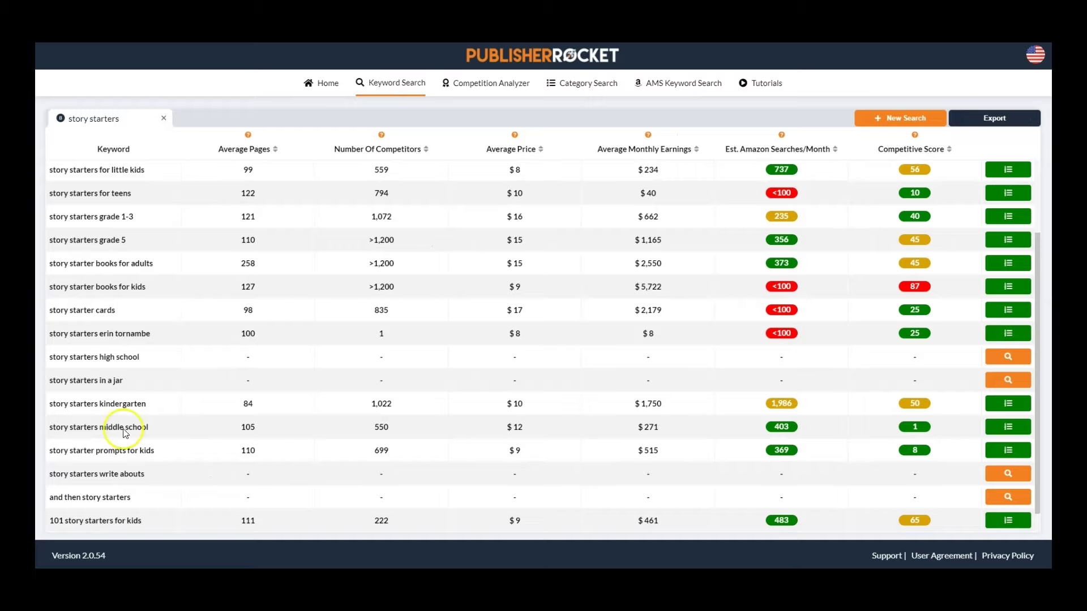
pyautogui.click(895, 119)
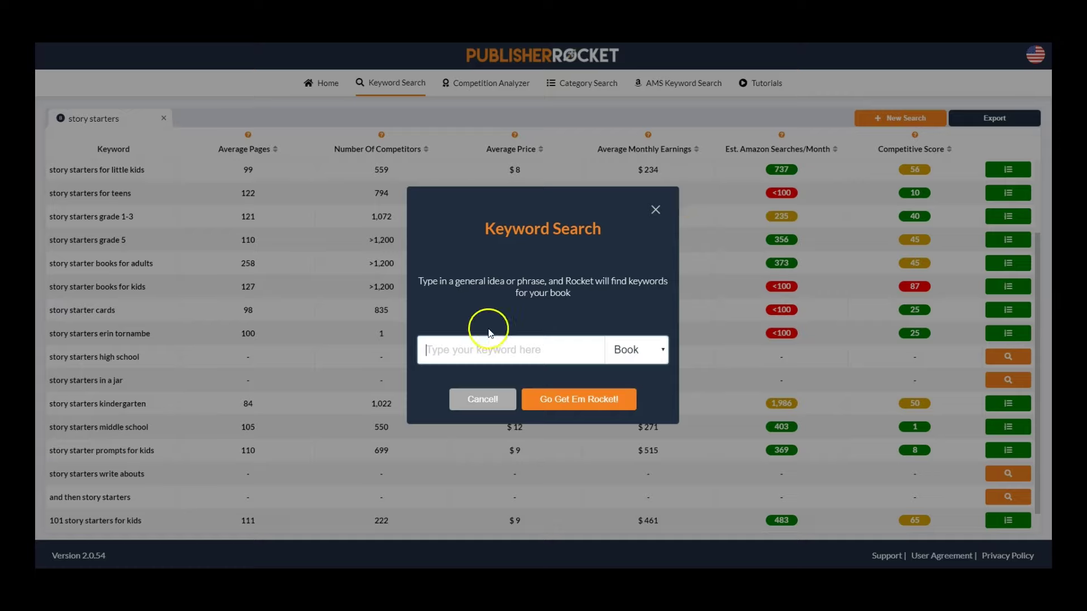
pyautogui.click(451, 349)
pyautogui.write('story starters elementary')
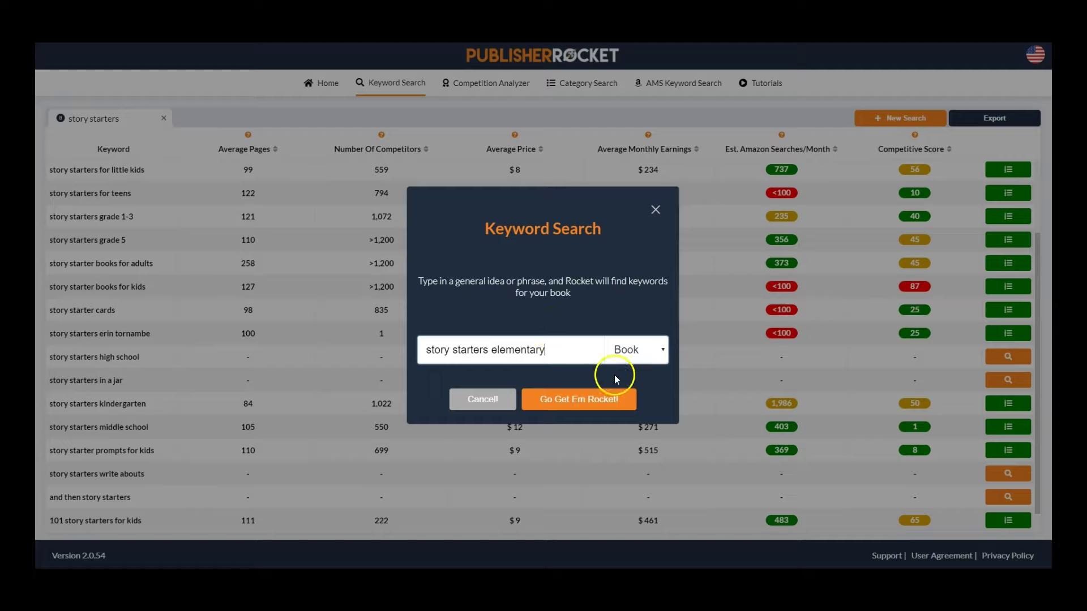
pyautogui.click(585, 401)
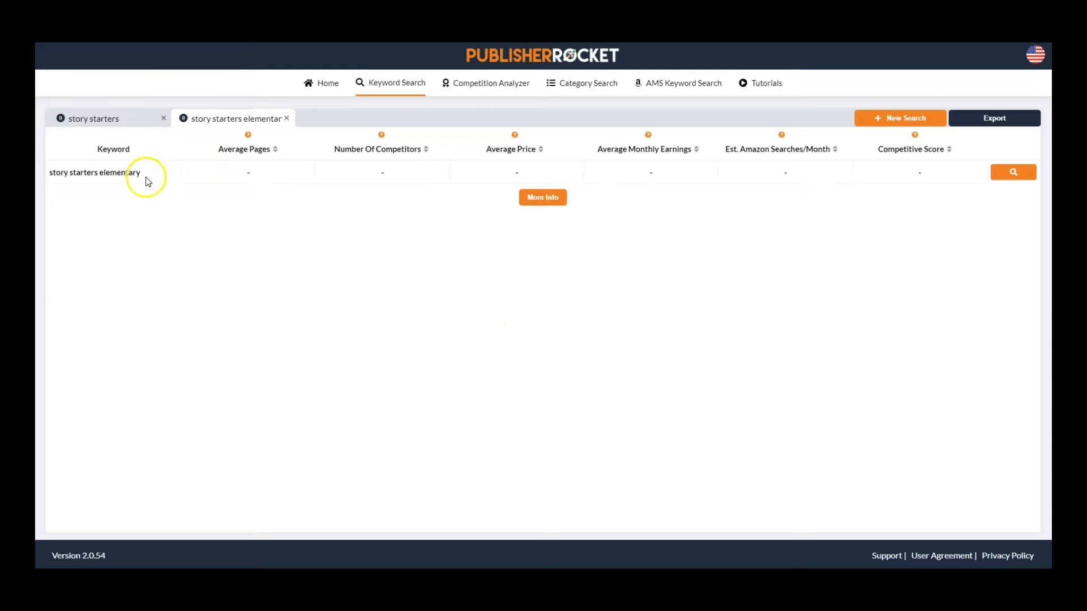
# Step: Analyze the keyword "story starters elementary" for monthly searches and competitive score, and return to the "story starters" results
pyautogui.click(1016, 173)
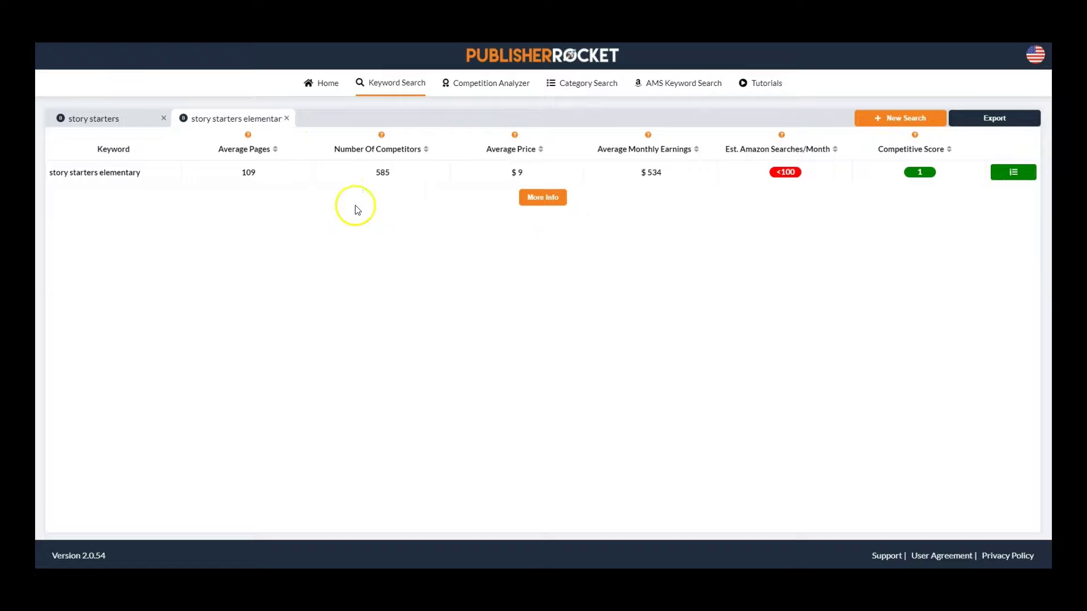
pyautogui.moveTo(928, 174)
pyautogui.moveTo(789, 172)
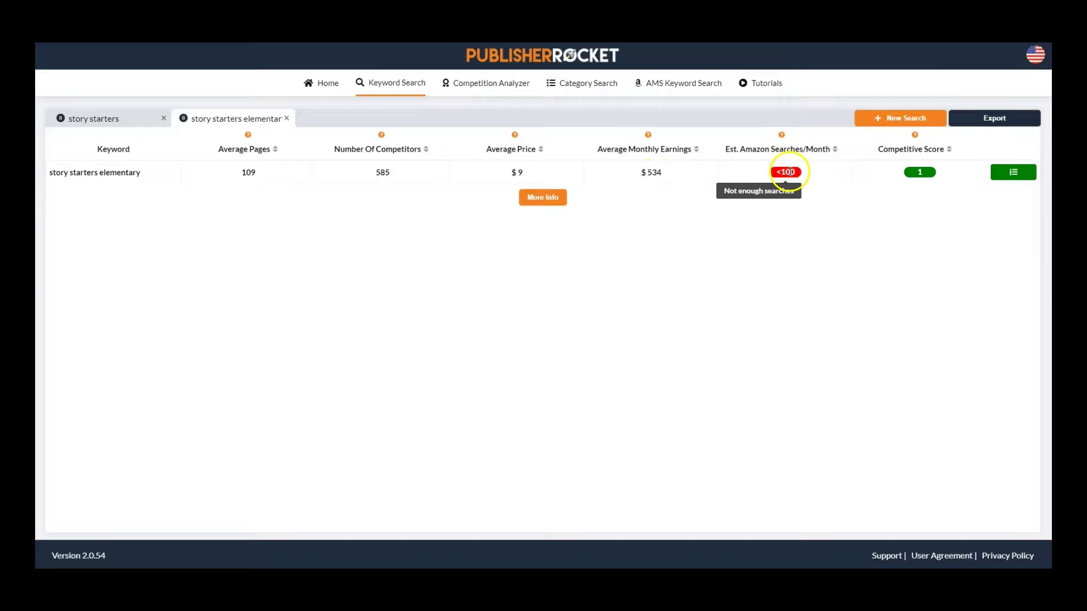
pyautogui.click(100, 116)
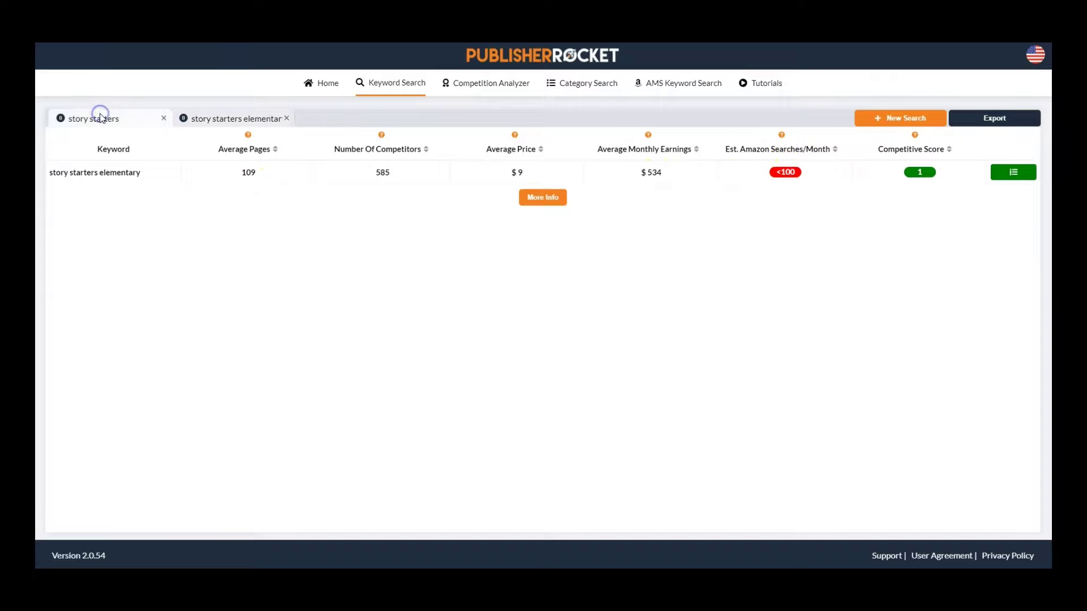